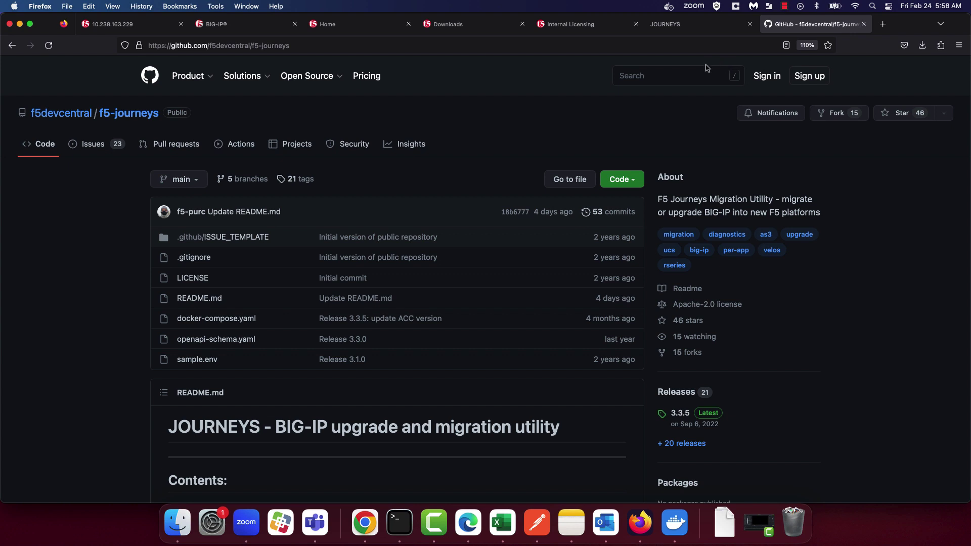
Launch a BIG-IP Full Migration journey and scroll through every Before Getting Started prerequisite.
left_click(711, 32)
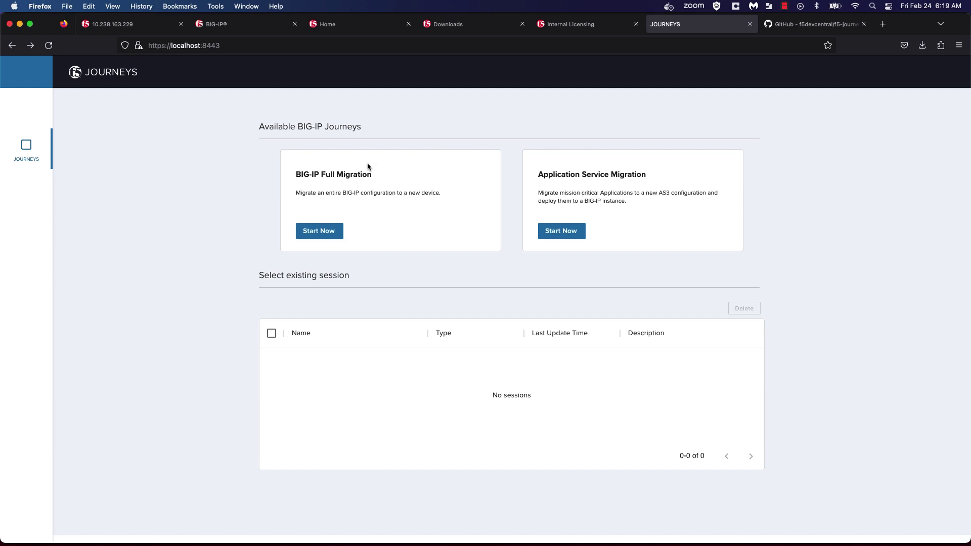
left_click(329, 231)
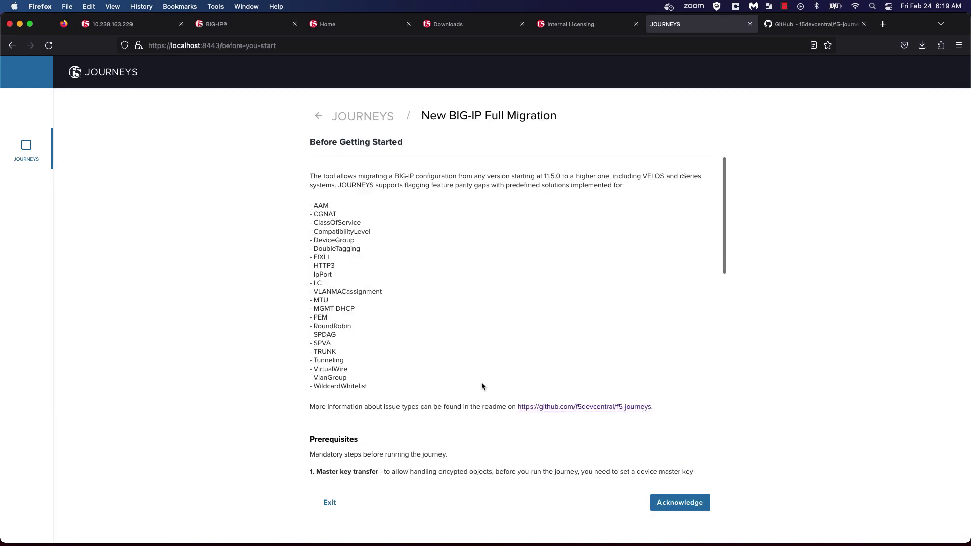
scroll(482, 389, "down", 5)
scroll(483, 391, "down", 1)
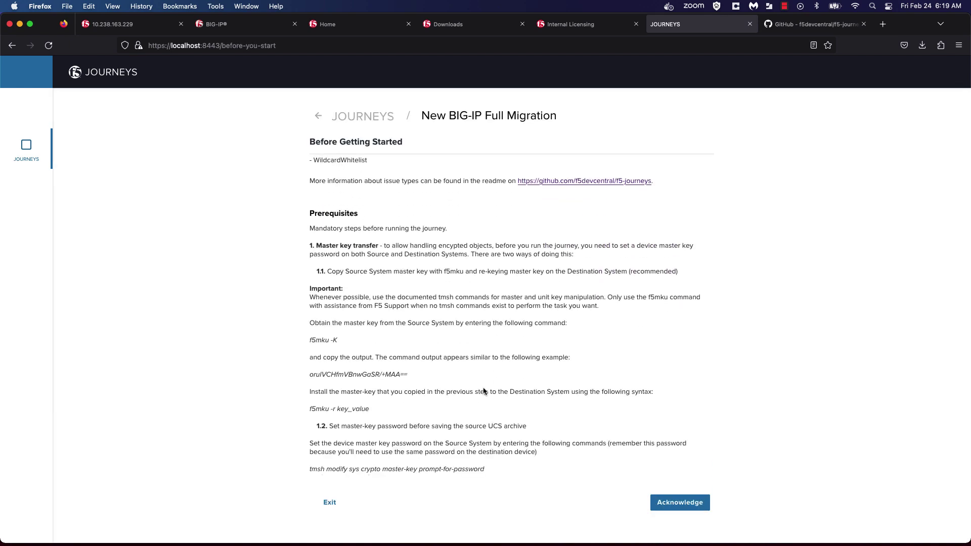
scroll(483, 391, "down", 1)
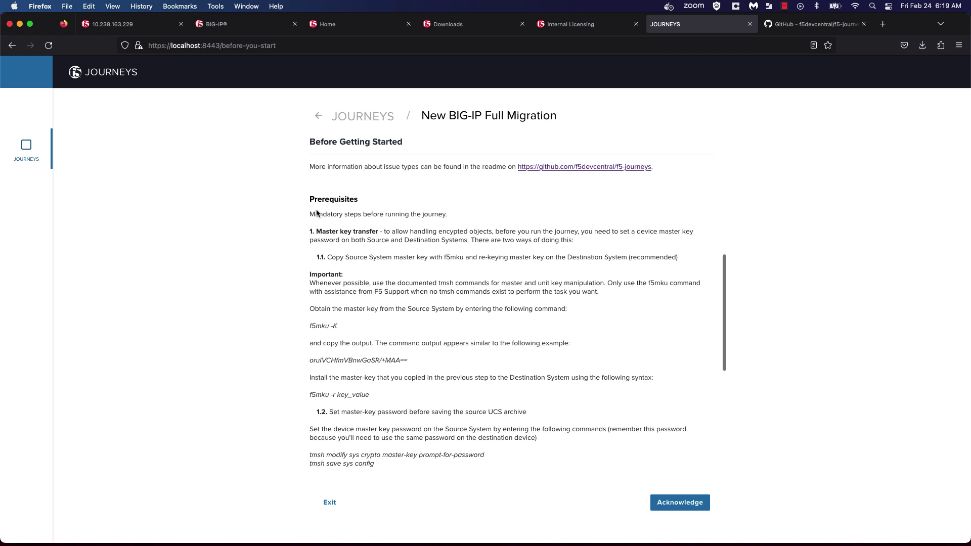
scroll(406, 233, "down", 1)
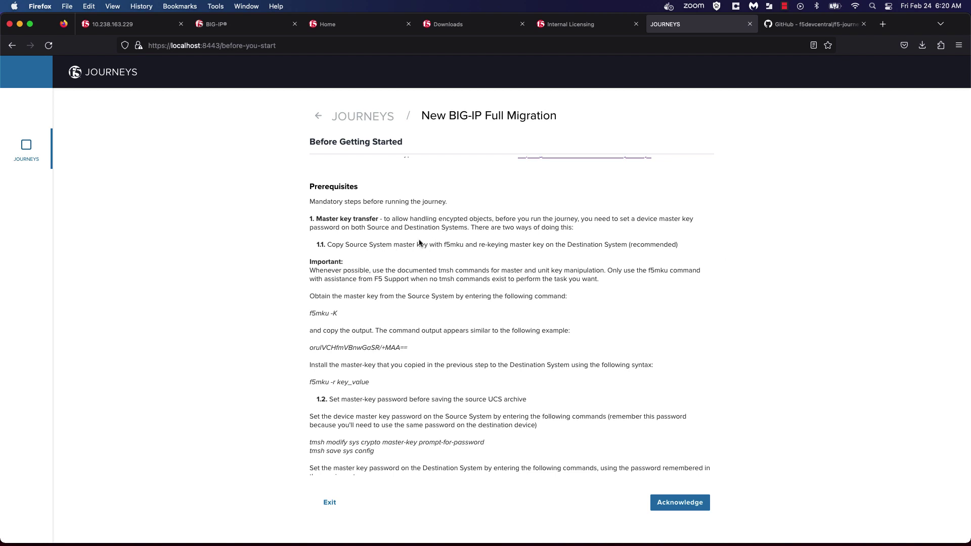
scroll(534, 250, "down", 2)
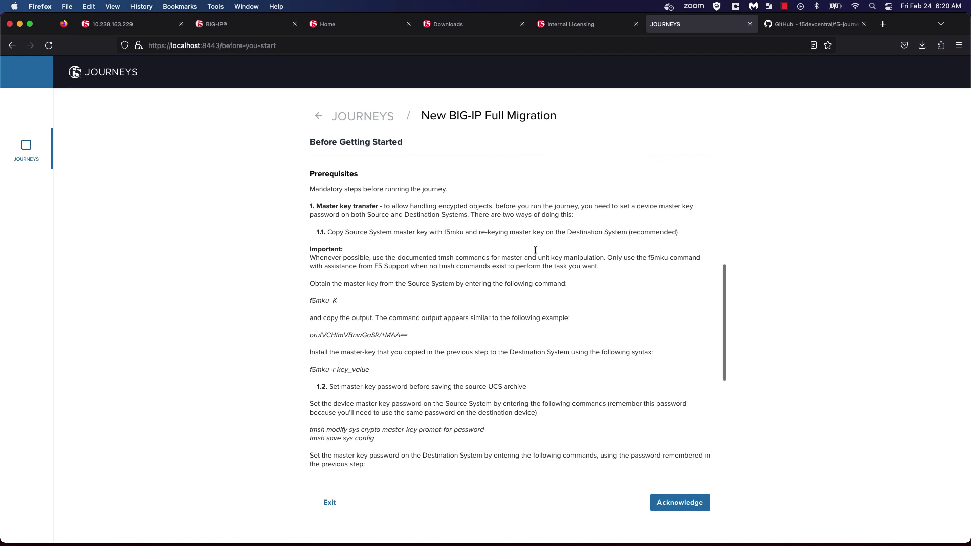
scroll(434, 346, "down", 3)
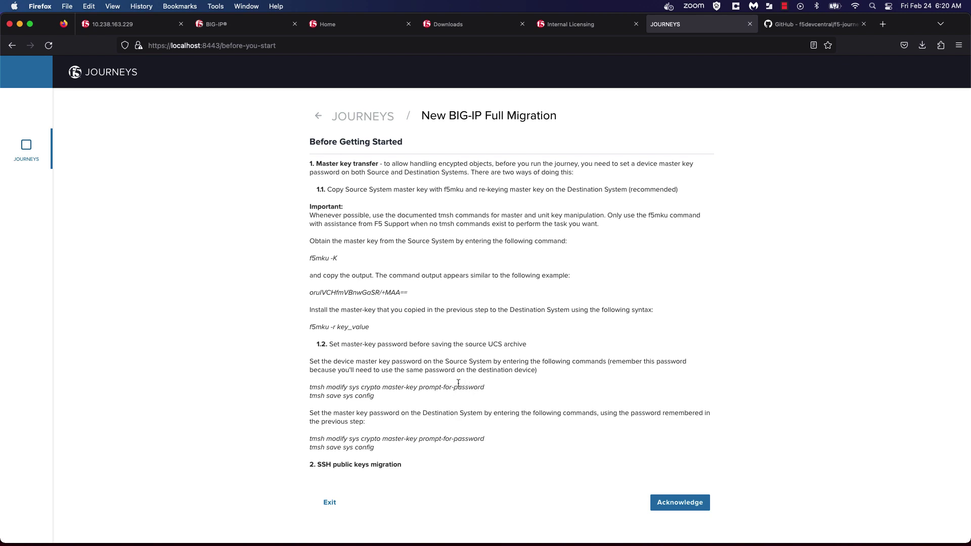
scroll(456, 385, "down", 1)
scroll(456, 385, "down", 10)
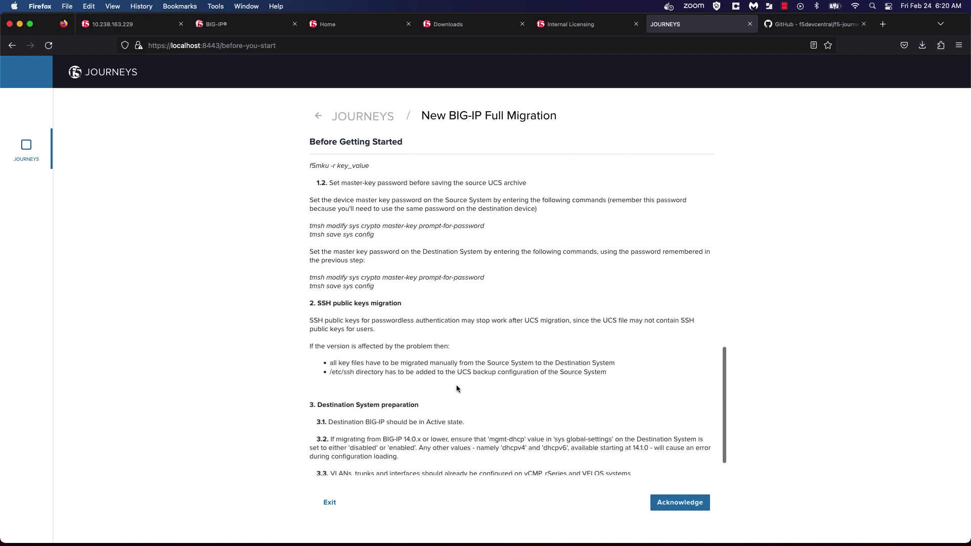
scroll(456, 388, "down", 2)
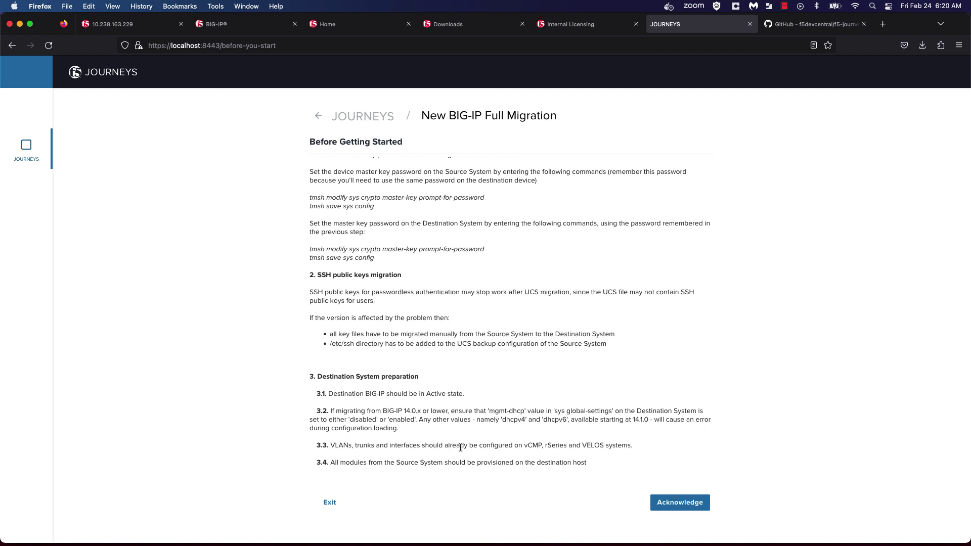
Acknowledge the prerequisites and name the migration session 'fips_config_mi'.
left_click(667, 503)
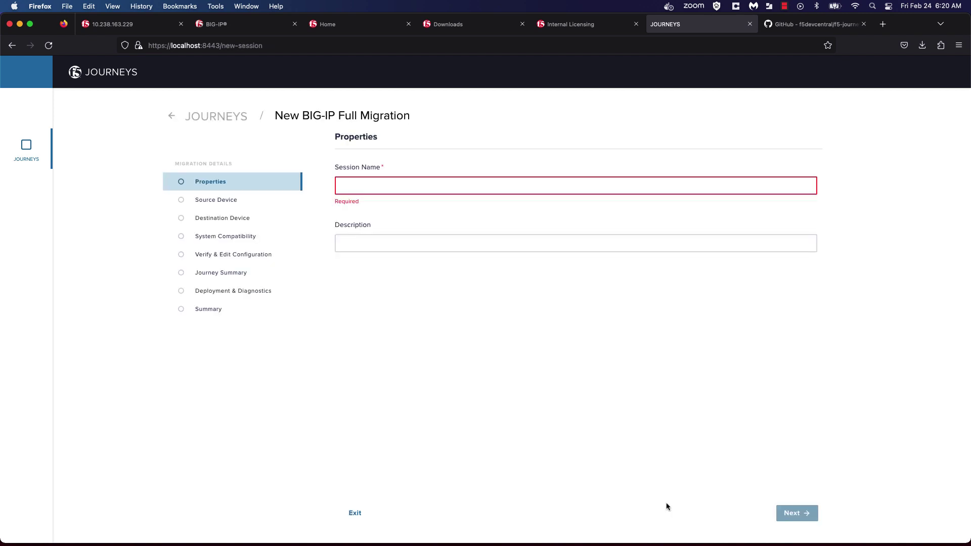
left_click(409, 186)
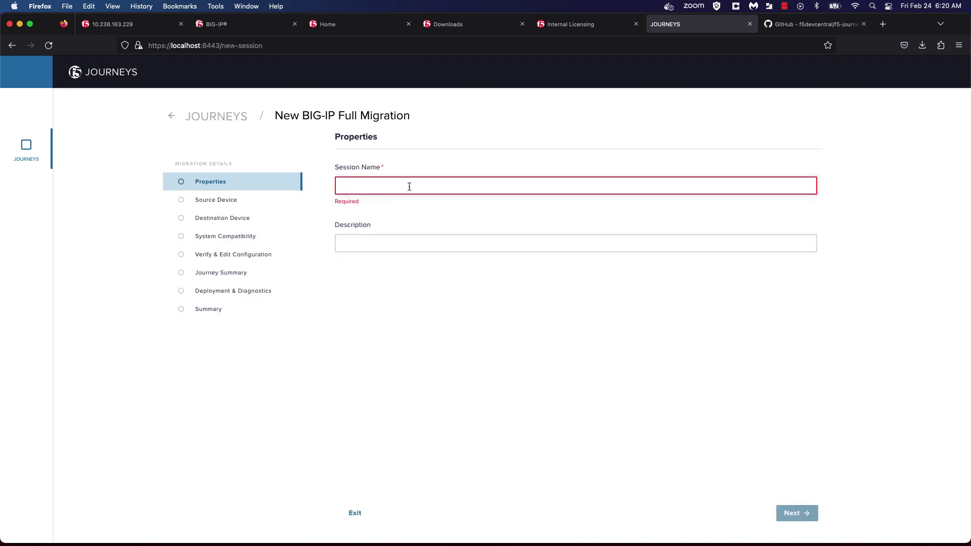
type("fips_con")
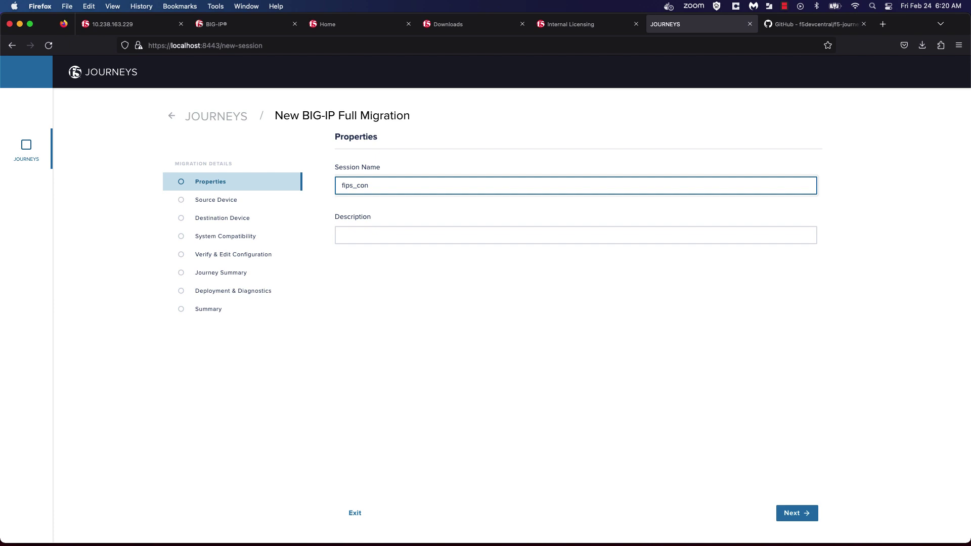
type("fig_migration")
left_click(792, 515)
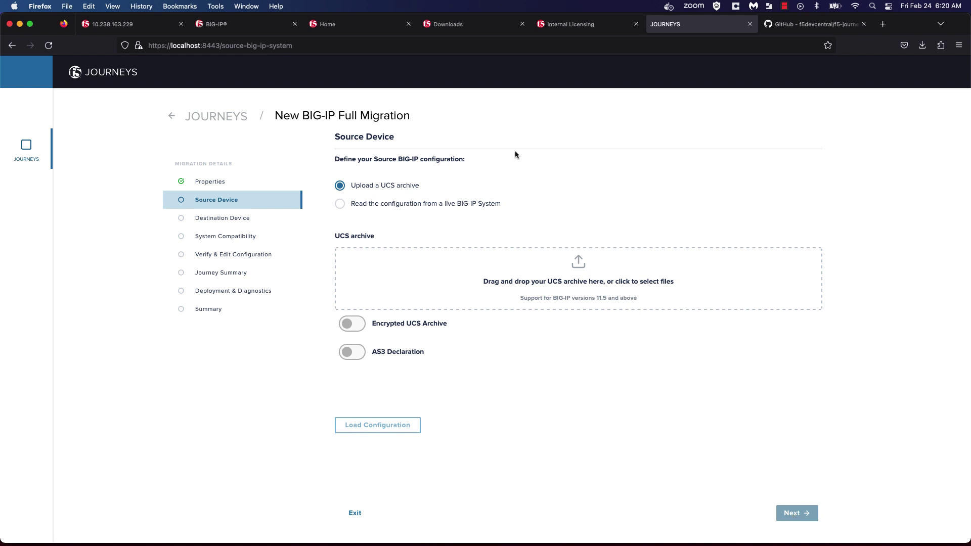
Discover the live source BIG-IP at 10.192.40.37 as root, then load and confirm its configuration.
left_click(339, 204)
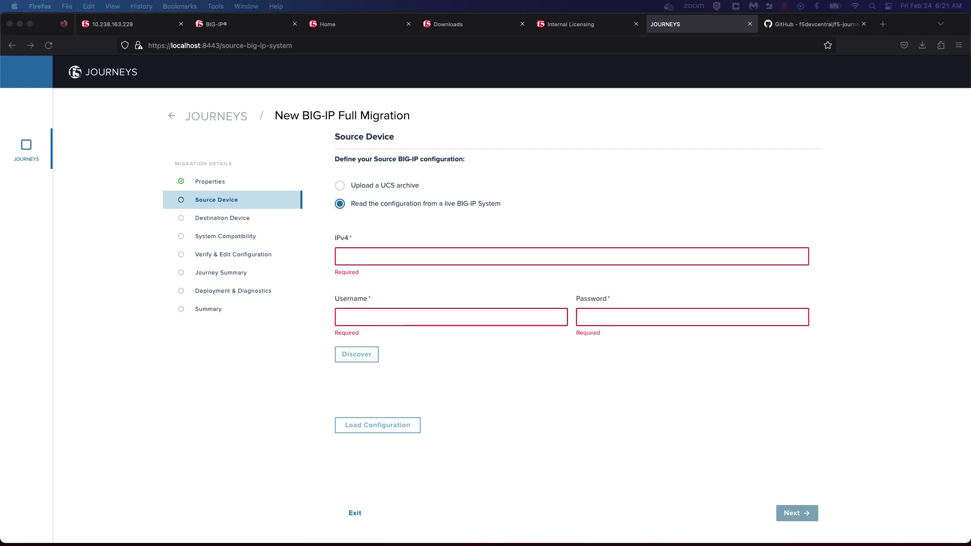
left_click(390, 259)
type("10.192.40.37")
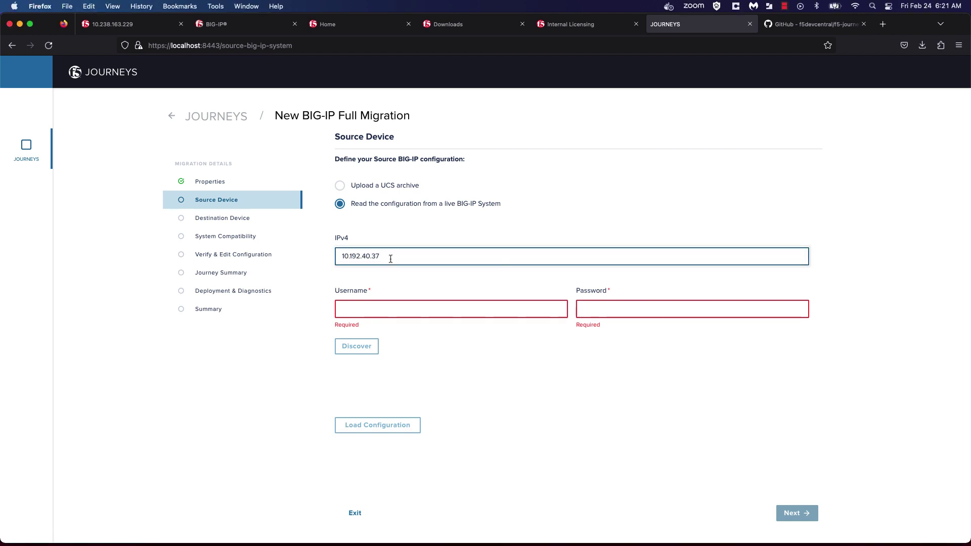
left_click(375, 308)
type("root")
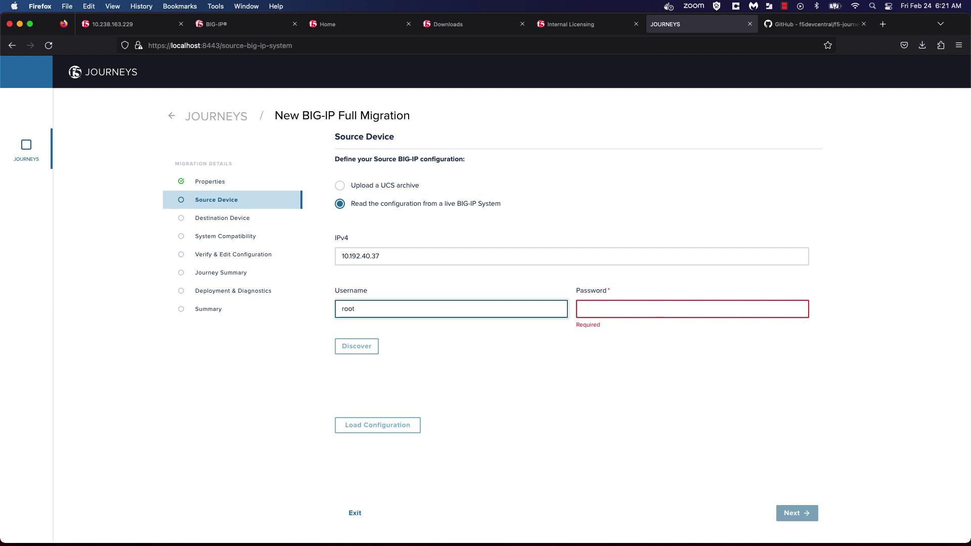
key("Tab")
type("***")
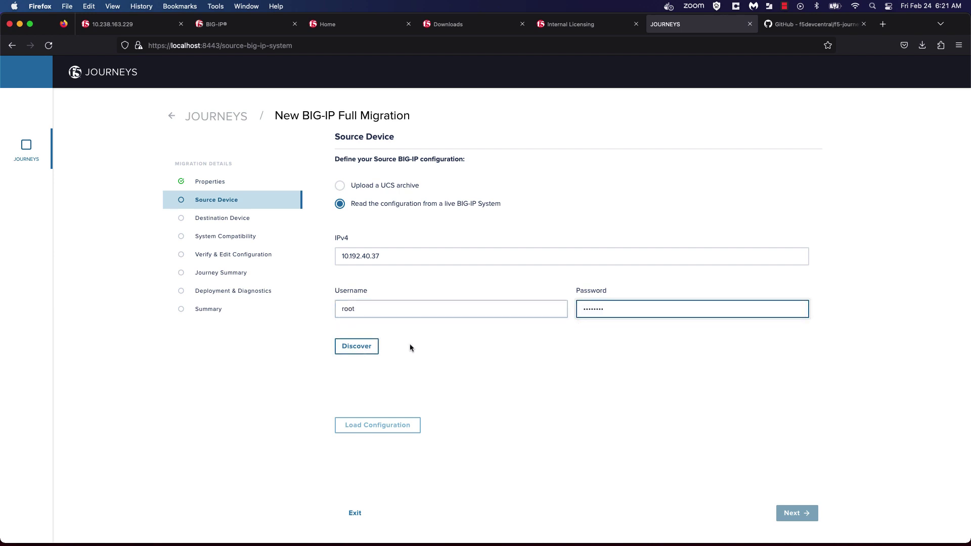
left_click(367, 347)
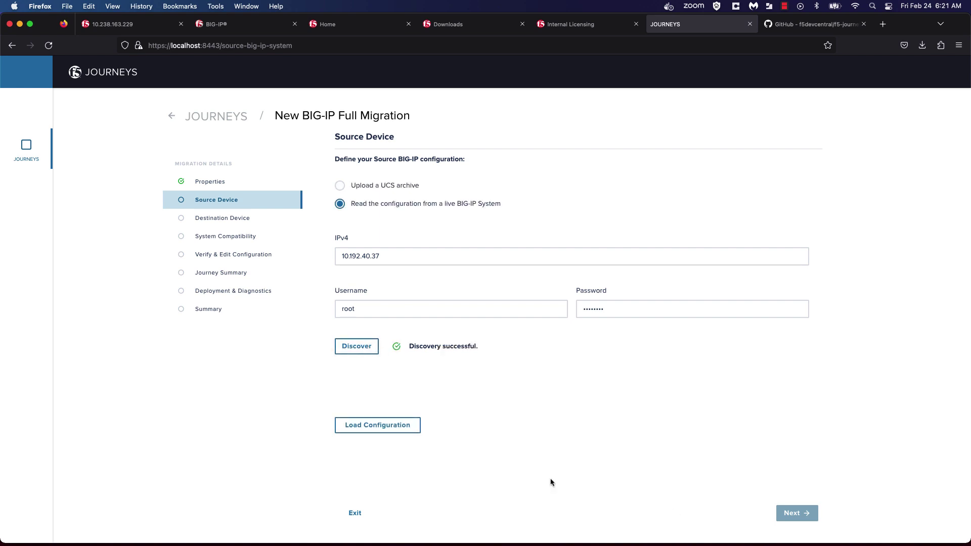
left_click(399, 429)
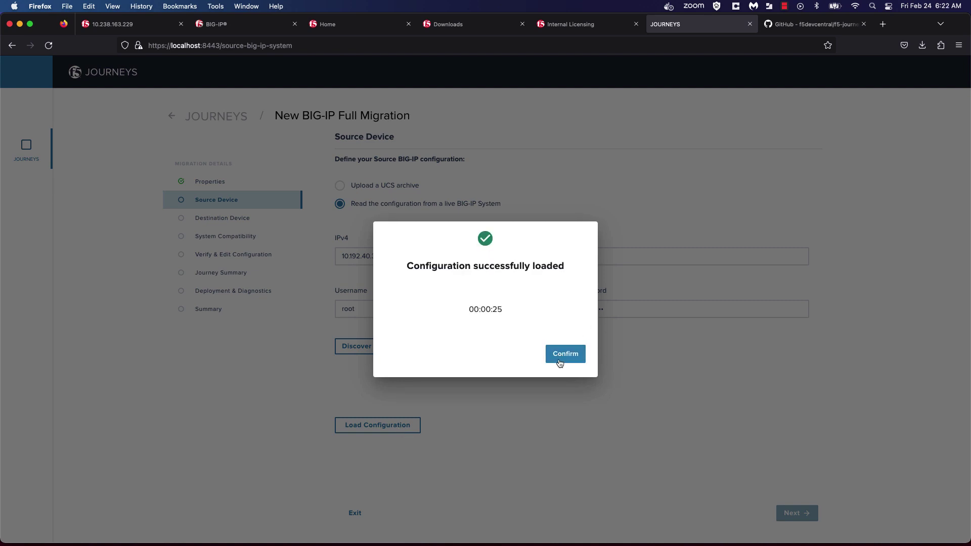
left_click(573, 354)
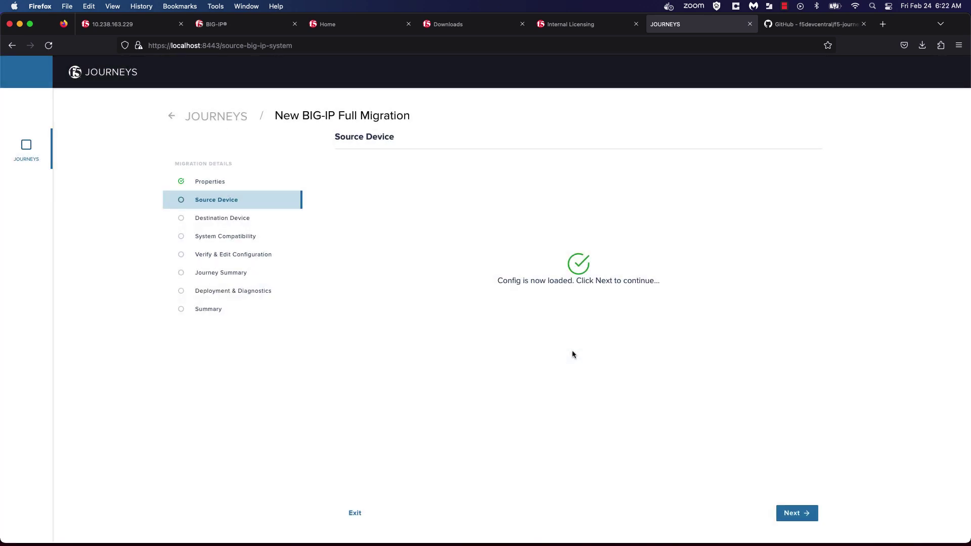
Discover destination BIG-IP 10.238.163.74 with the root account, then continue to System Compatibility.
left_click(793, 514)
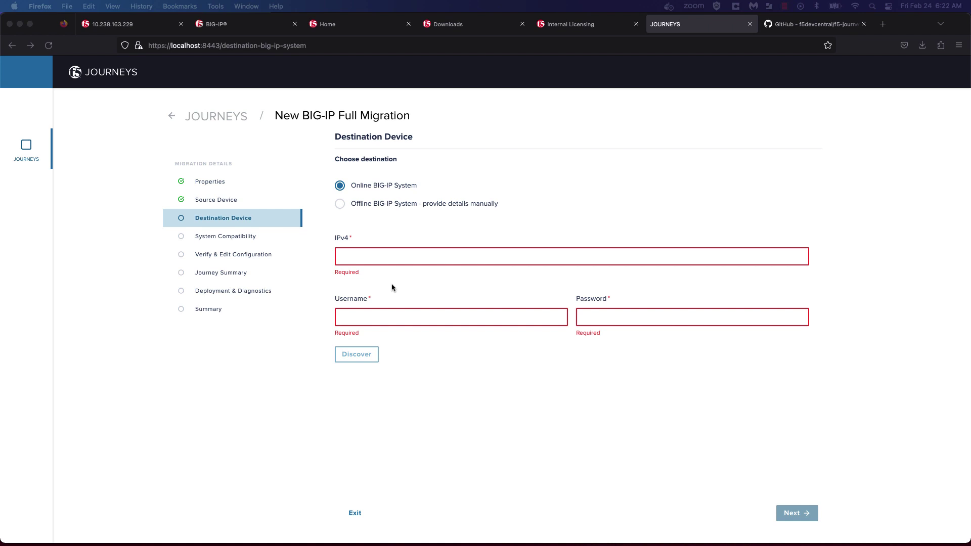
left_click(368, 258)
type("10.238.163.74")
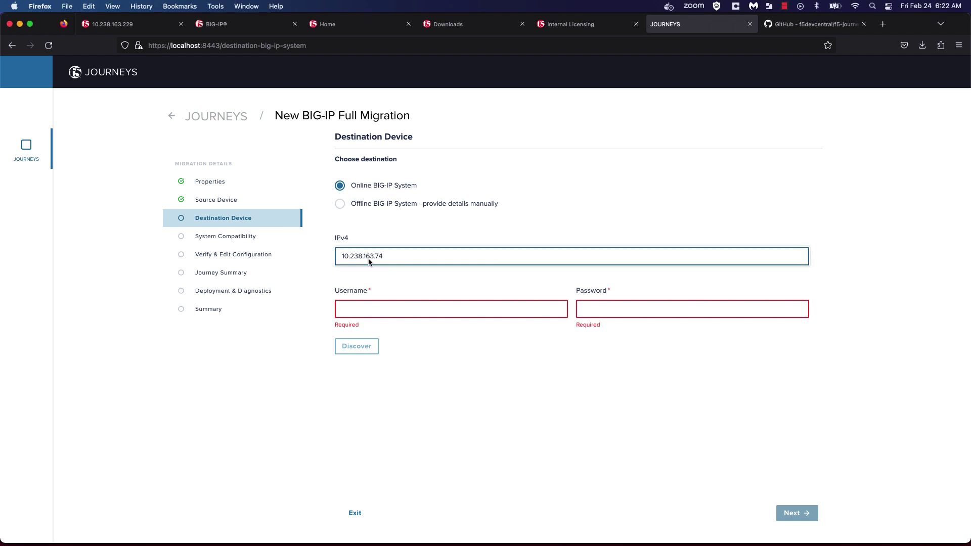
left_click(359, 312)
type("root")
left_click(586, 309)
type("••••••")
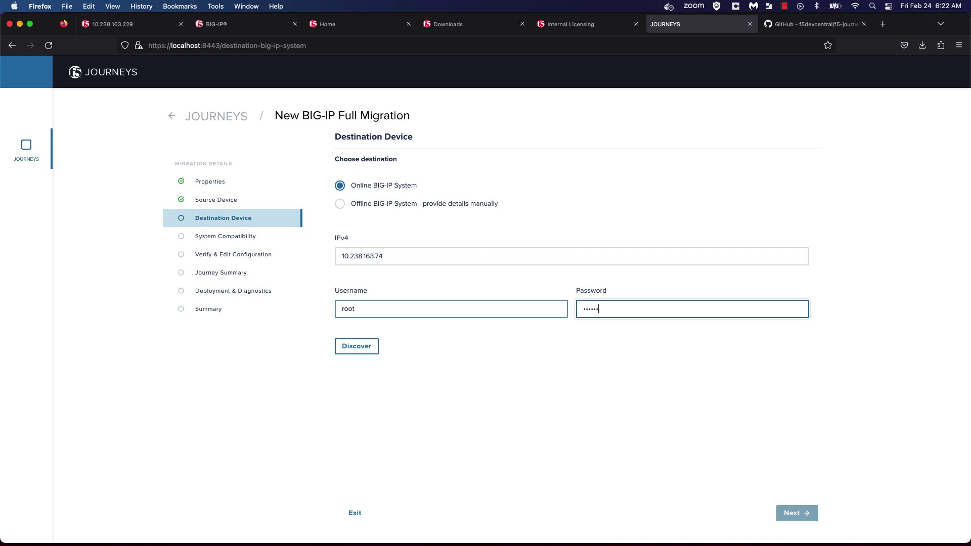
left_click(354, 354)
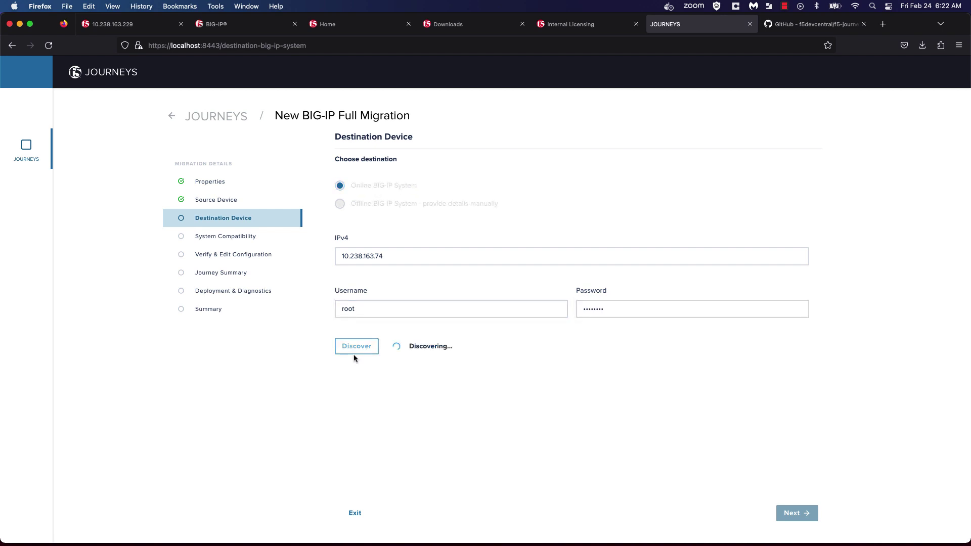
mouse_move(801, 519)
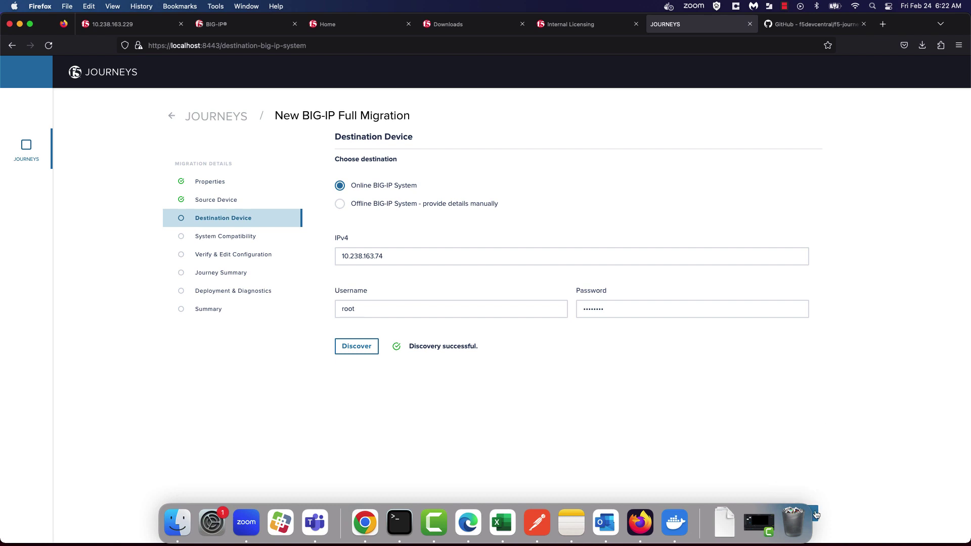
left_click(815, 514)
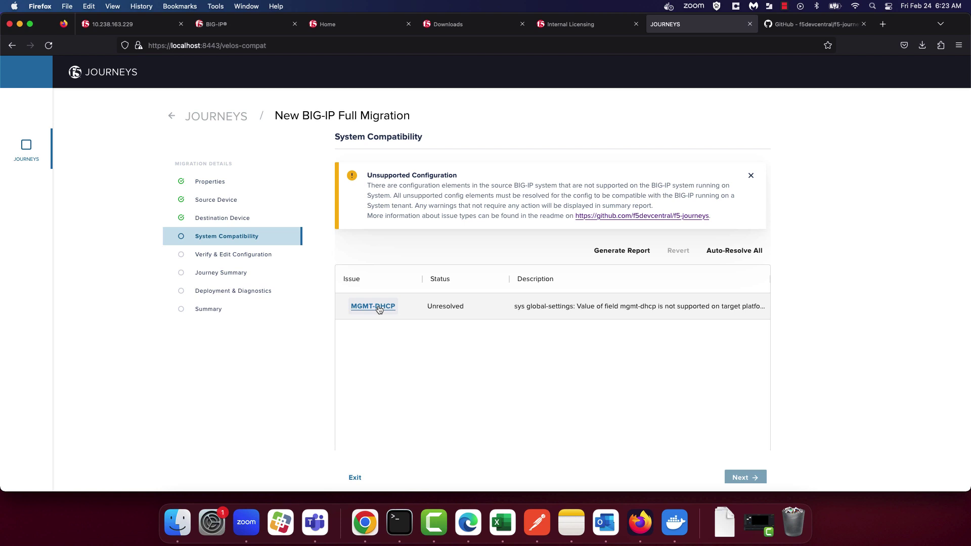
Resolve MGMT-DHCP using F5_Recommended_MGMT-DHCP_disable_mgmt_dhcp, then advance to Verify & Edit Configuration.
left_click(379, 308)
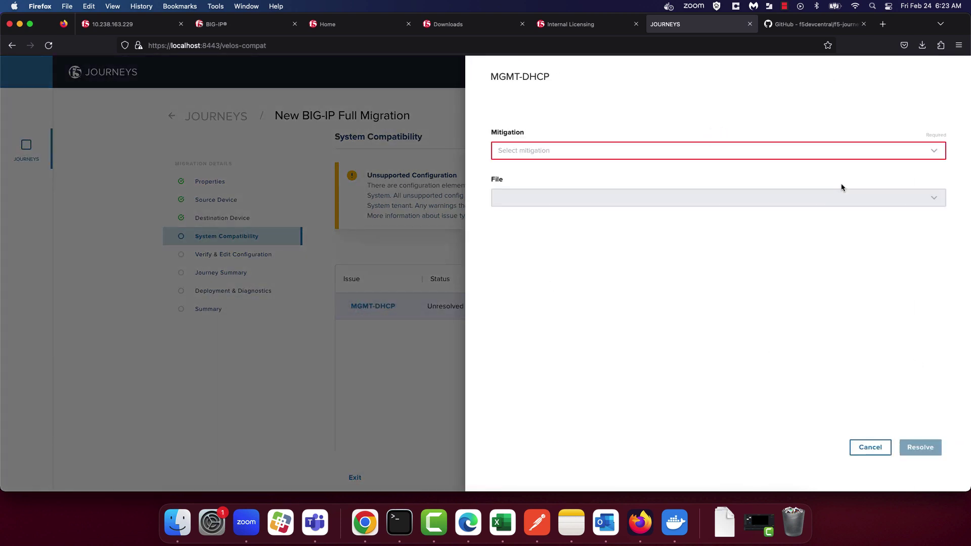
left_click(656, 155)
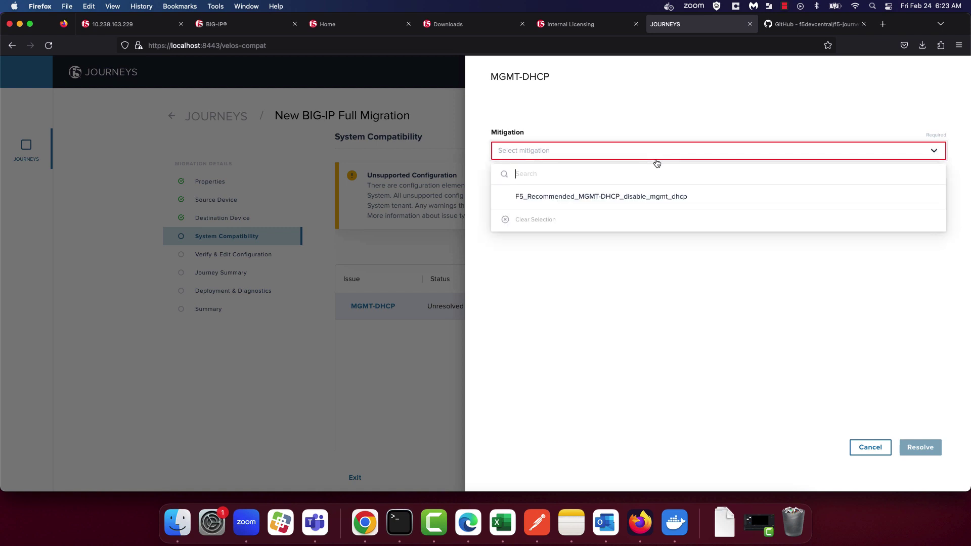
left_click(620, 197)
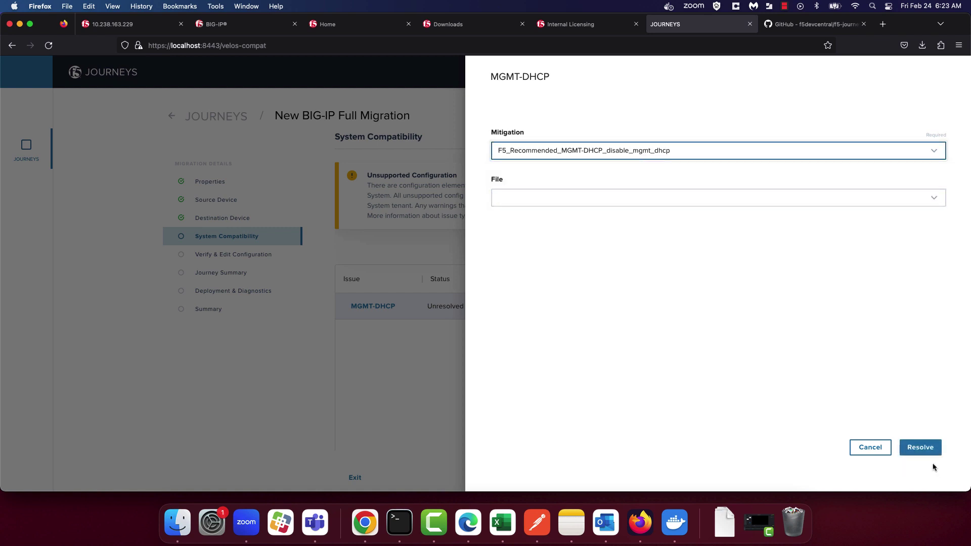
left_click(920, 451)
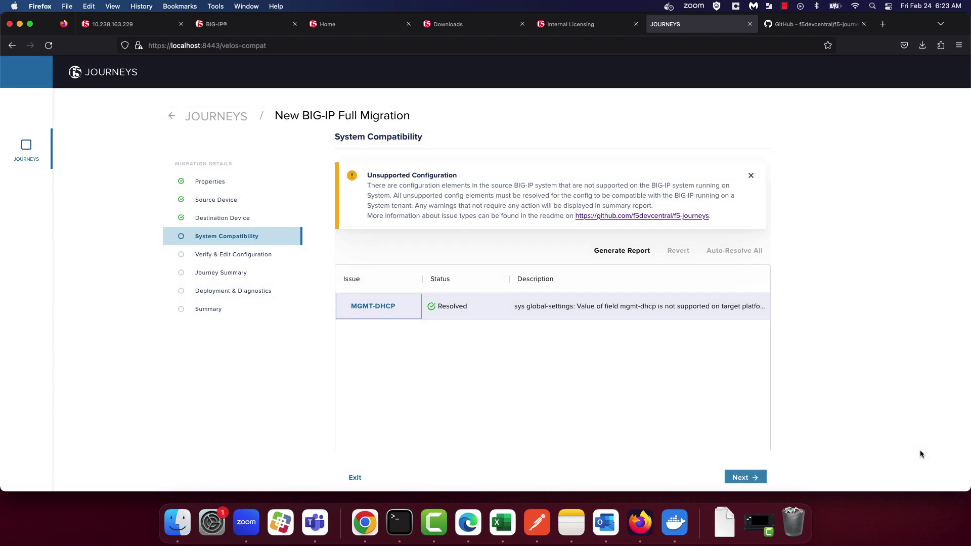
left_click(743, 478)
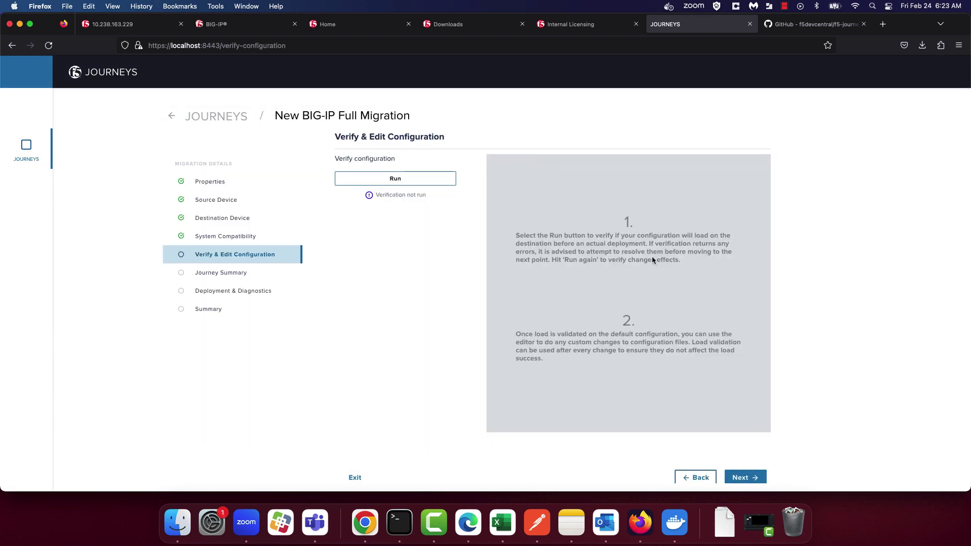
Run verification, entering the destination username and password, rediscovering the device and saving the credentials.
left_click(406, 180)
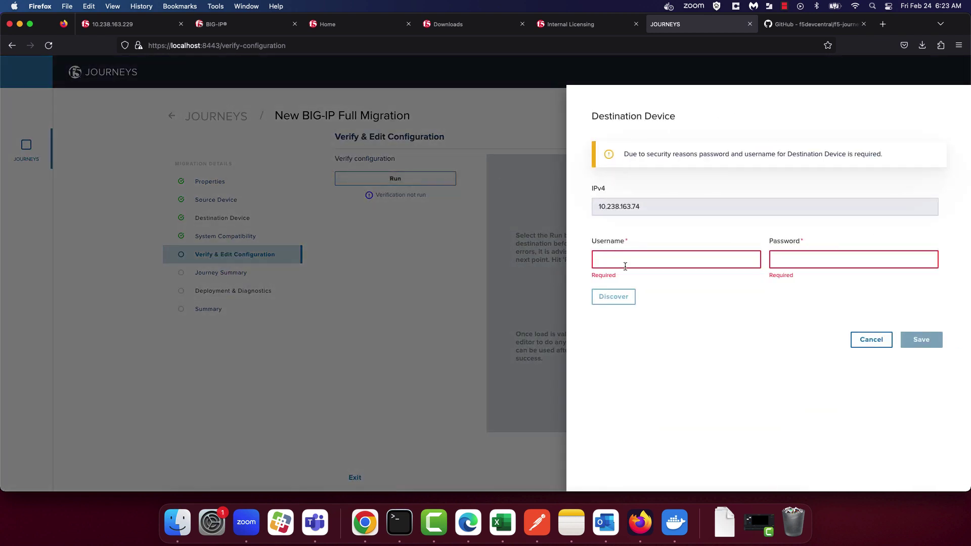
type("root")
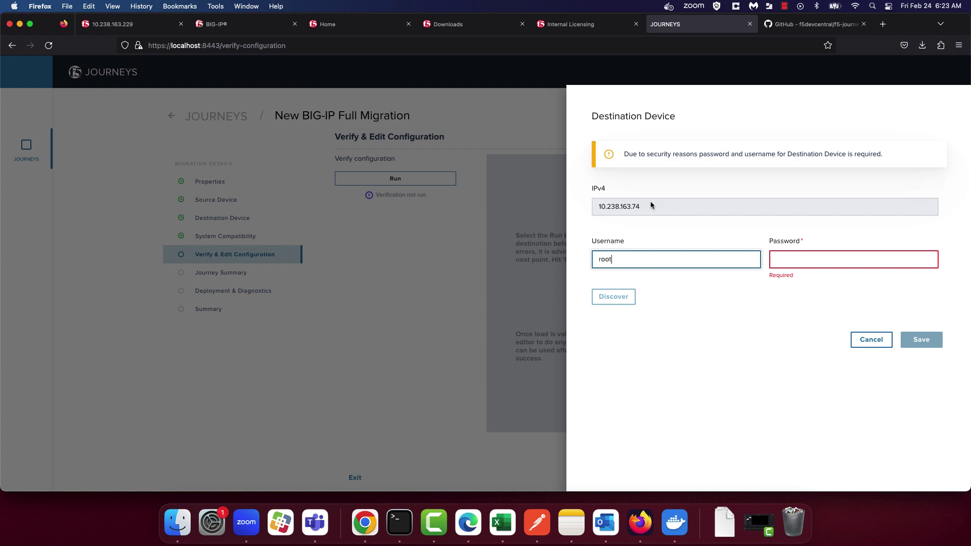
left_click(795, 263)
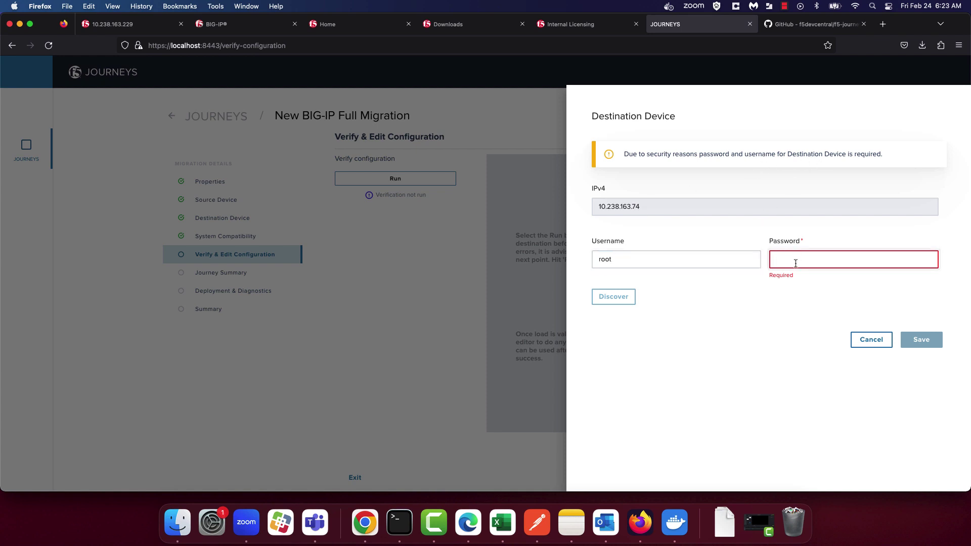
type("default")
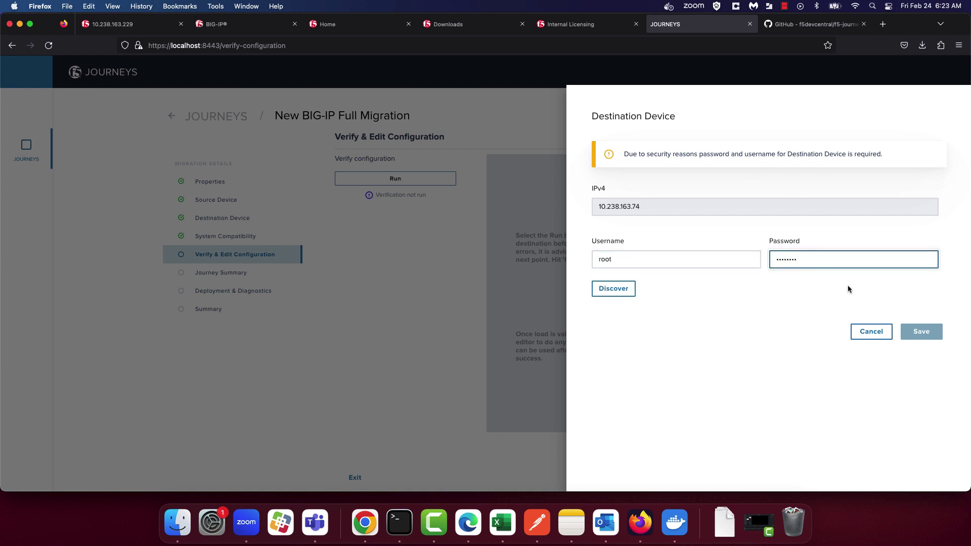
left_click(630, 290)
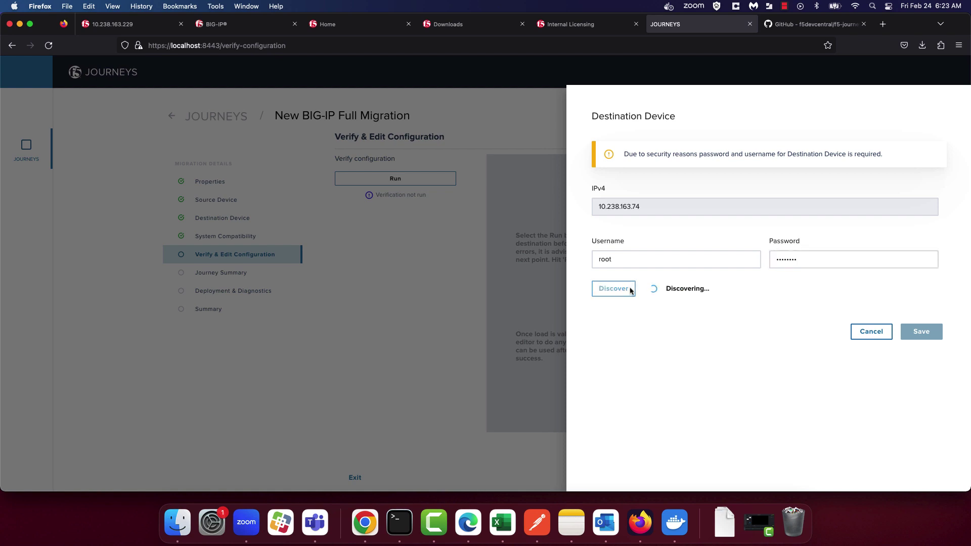
left_click(921, 331)
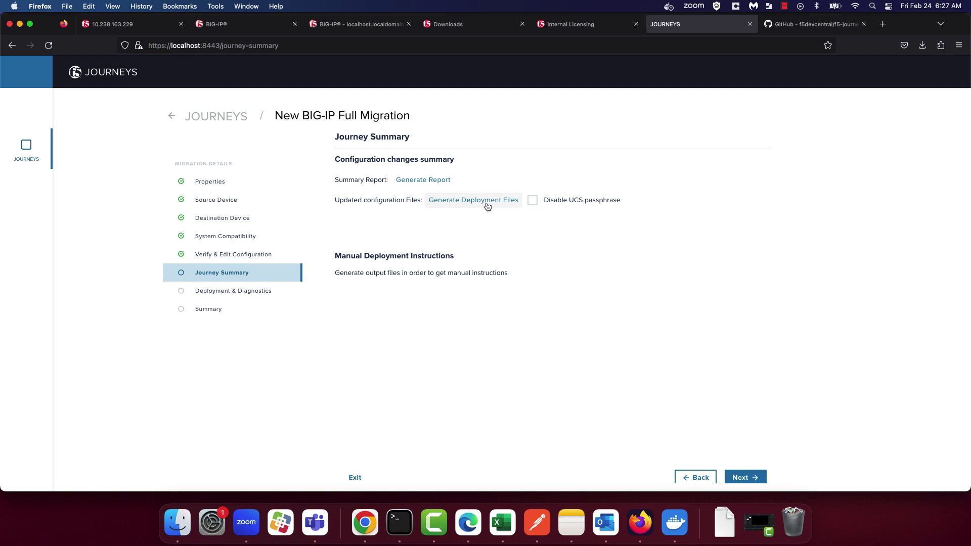
Go to Deployment & Diagnostics, deploy to the destination BIG-IP, and confirm the deployment.
left_click(743, 478)
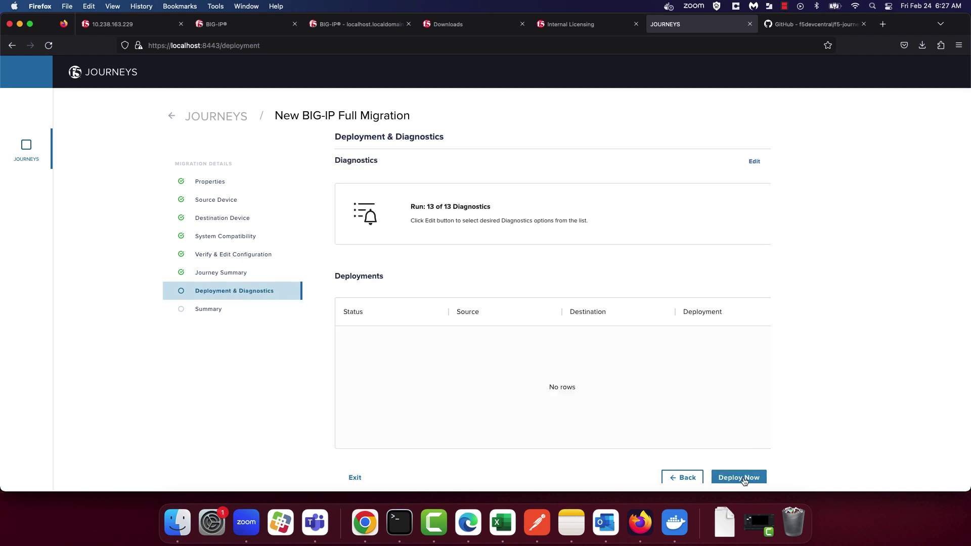
left_click(740, 477)
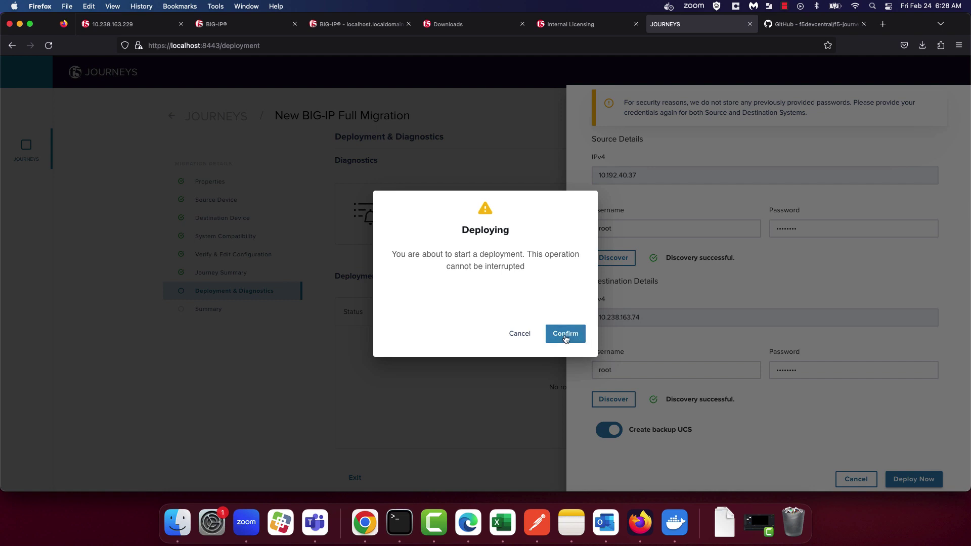
left_click(565, 333)
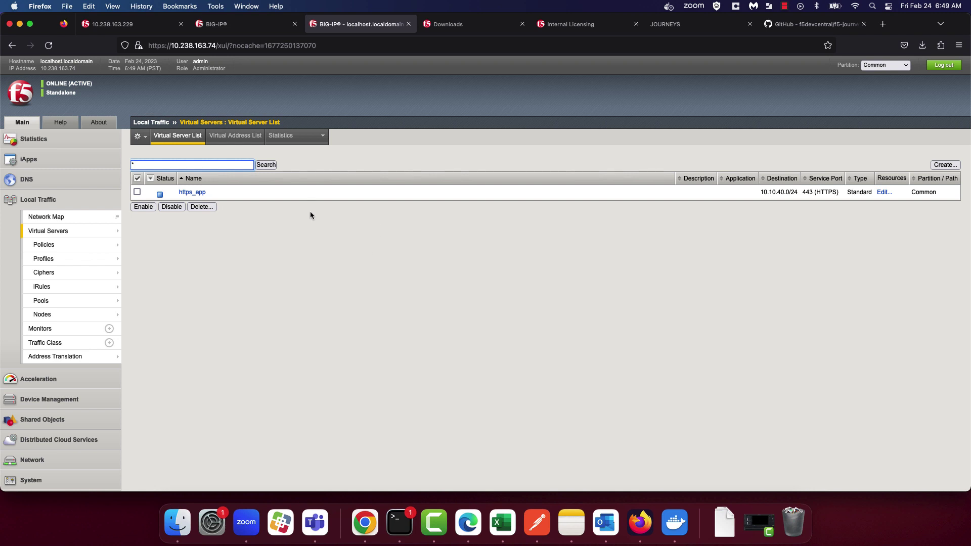
Inspect https_app's c_ssl and s_ssl profiles, then open the System SSL Certificate List.
left_click(193, 192)
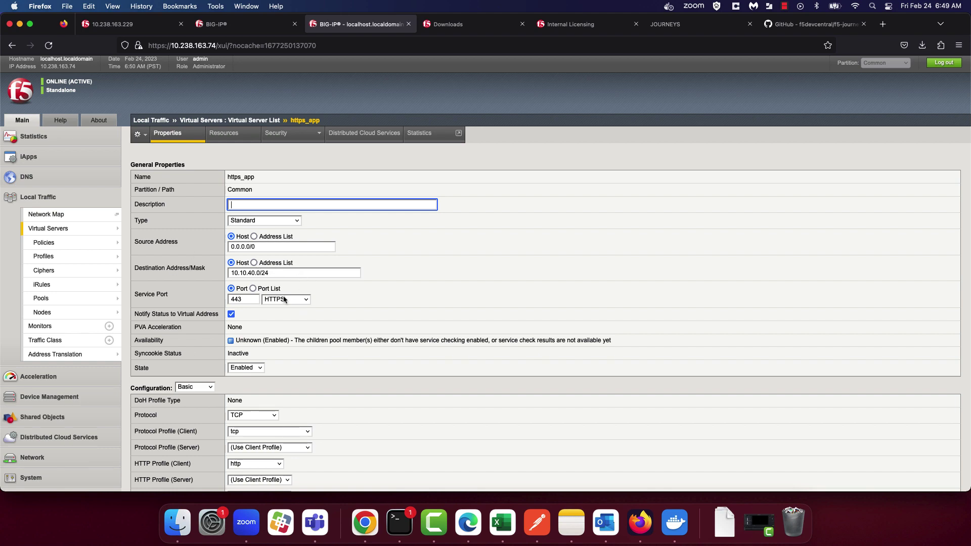
scroll(283, 300, "down", 3)
scroll(299, 377, "down", 3)
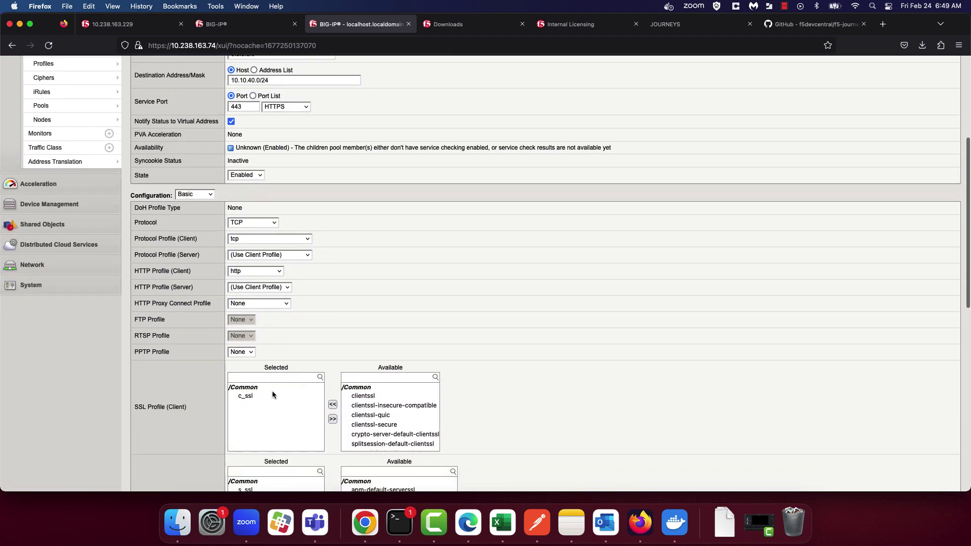
scroll(270, 396, "down", 3)
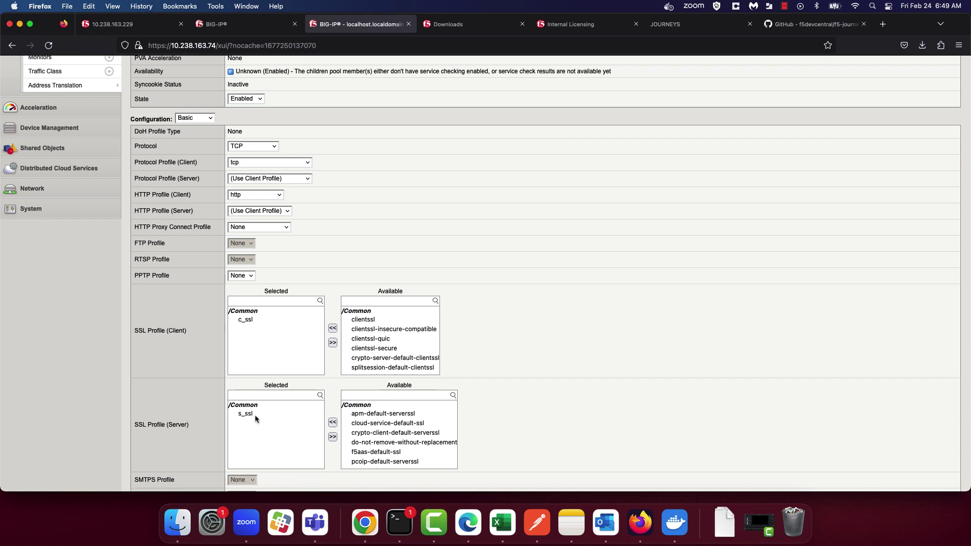
scroll(255, 418, "up", 3)
scroll(76, 303, "up", 3)
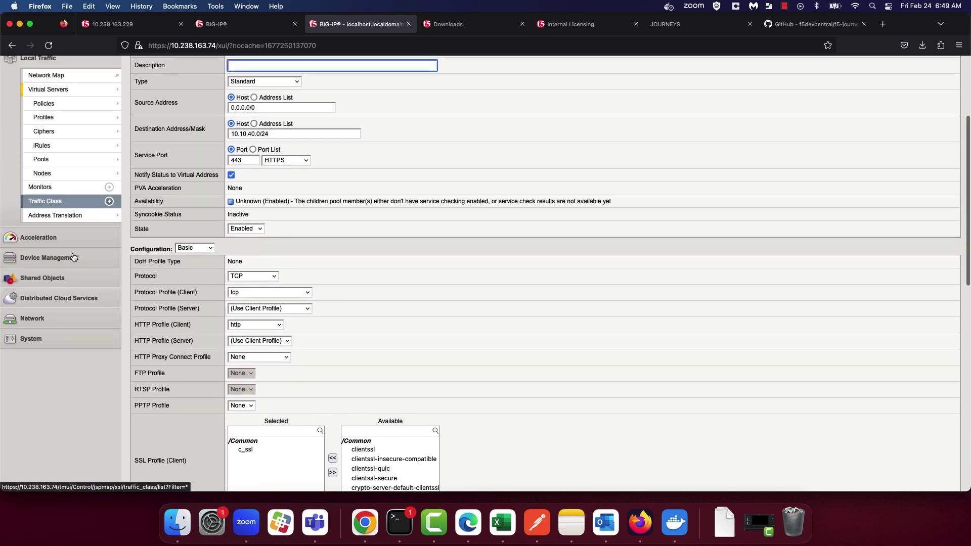
left_click(46, 337)
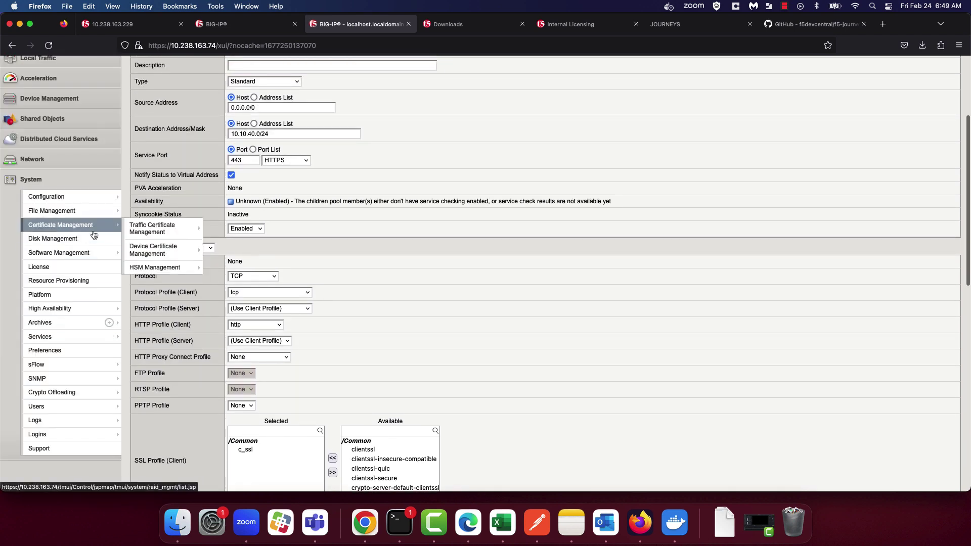
left_click(162, 226)
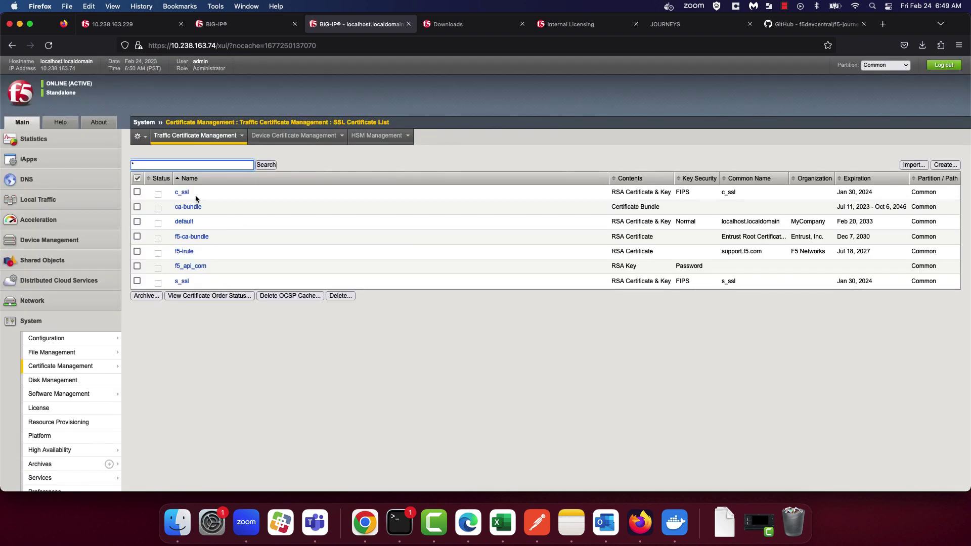